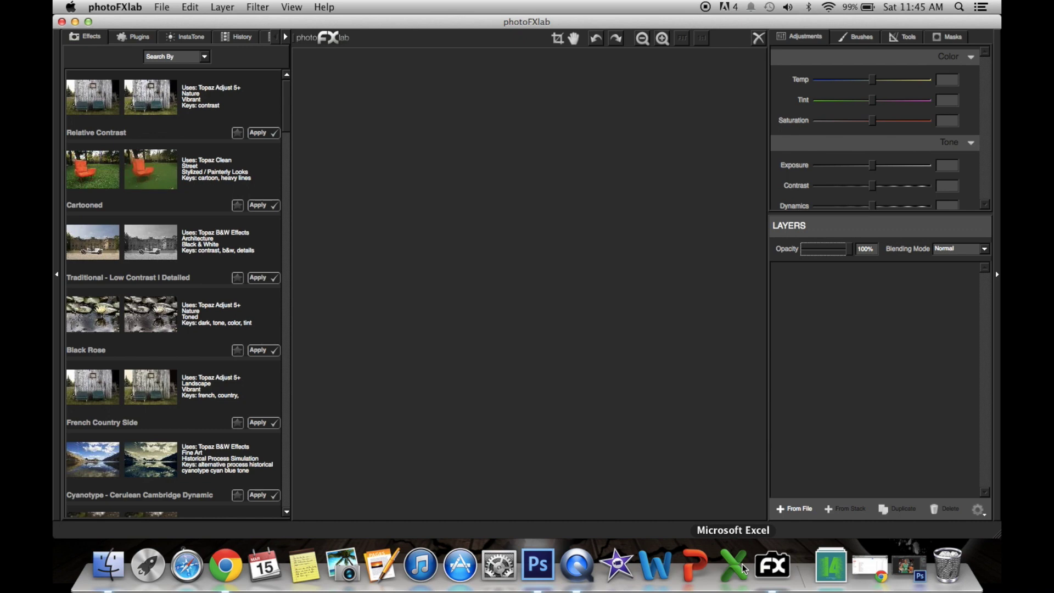
Start adding a new layer from an image file with '+ From File' in the Layers panel.
{"action": "left_click", "coordinate": [796, 510]}
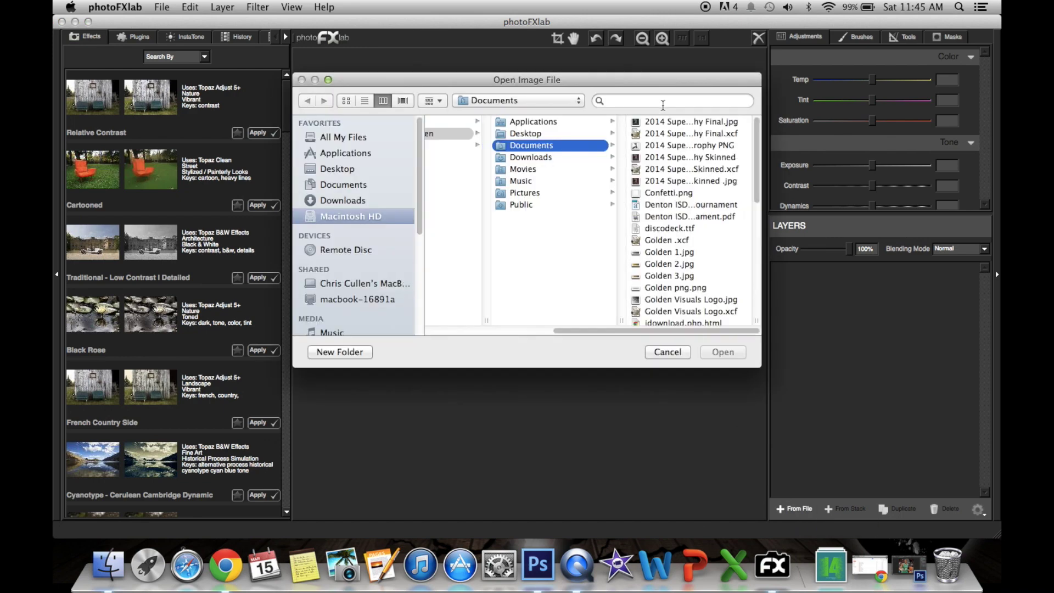
Search for 'rondo' and open Rondo Original.jpg as a new layer.
{"action": "left_click", "coordinate": [647, 100]}
{"action": "type", "text": "rondo"}
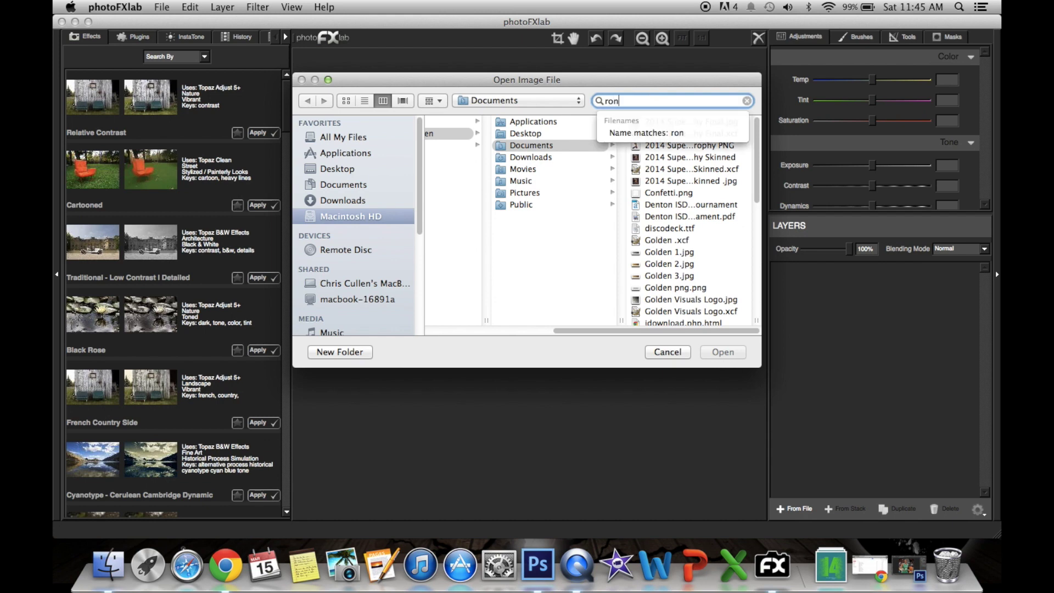
{"action": "left_click", "coordinate": [502, 154]}
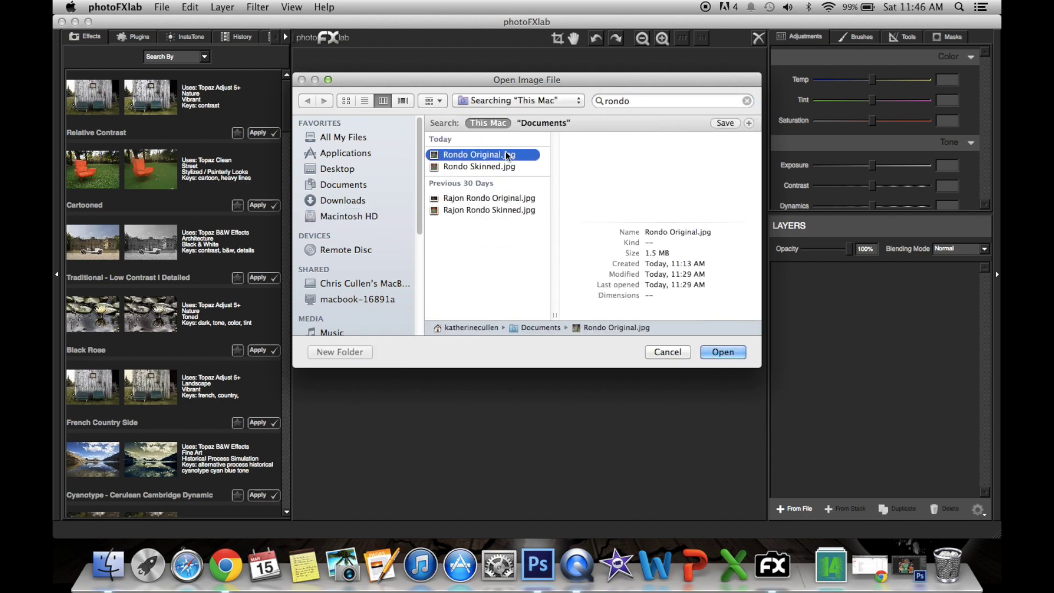
{"action": "left_click", "coordinate": [719, 351]}
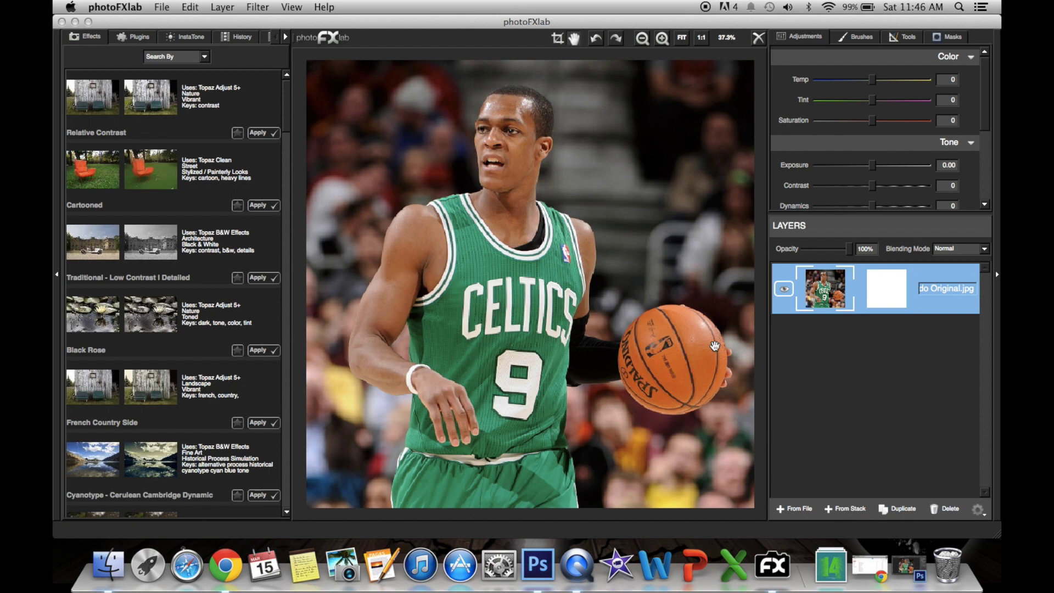
Apply Topaz DeNoise 5 to the player photo with Overall Strength 0.15.
{"action": "left_click", "coordinate": [151, 36]}
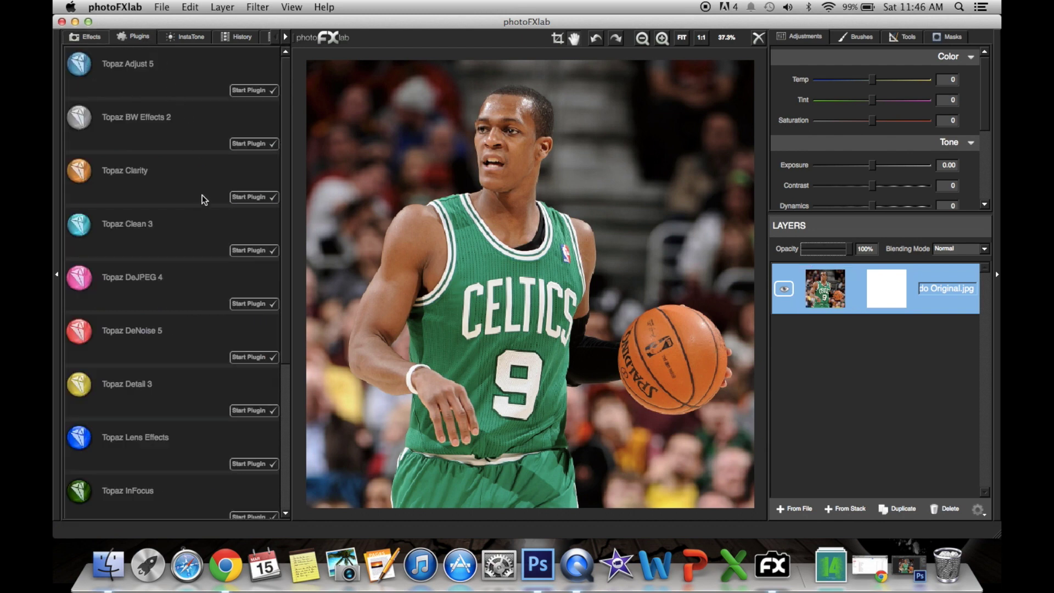
{"action": "left_click", "coordinate": [242, 355]}
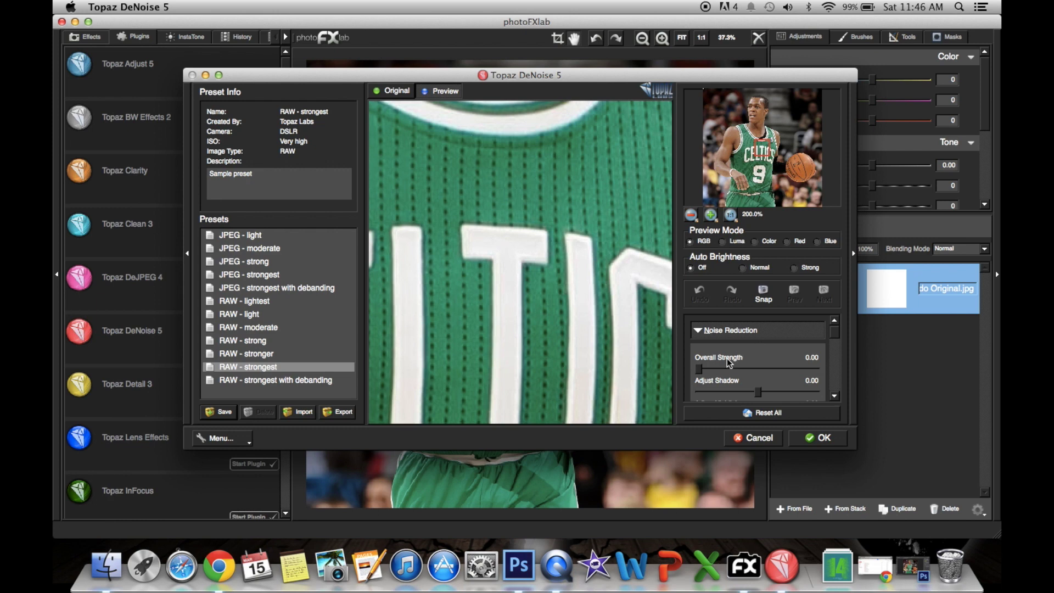
{"action": "left_click_drag", "start_coordinate": [701, 365], "coordinate": [718, 370]}
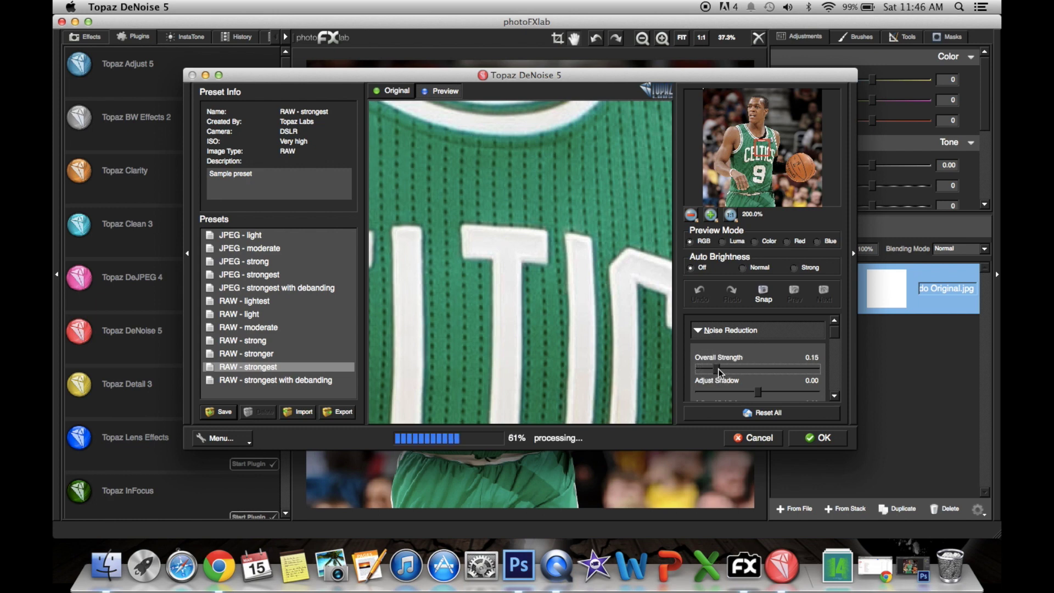
{"action": "left_click", "coordinate": [813, 438]}
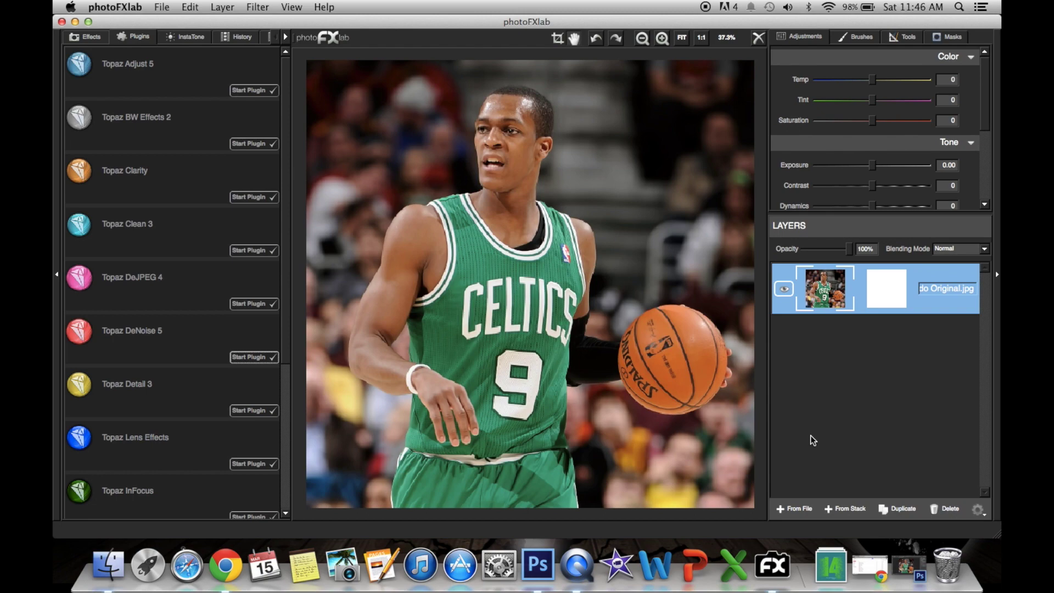
{"action": "left_click", "coordinate": [267, 93]}
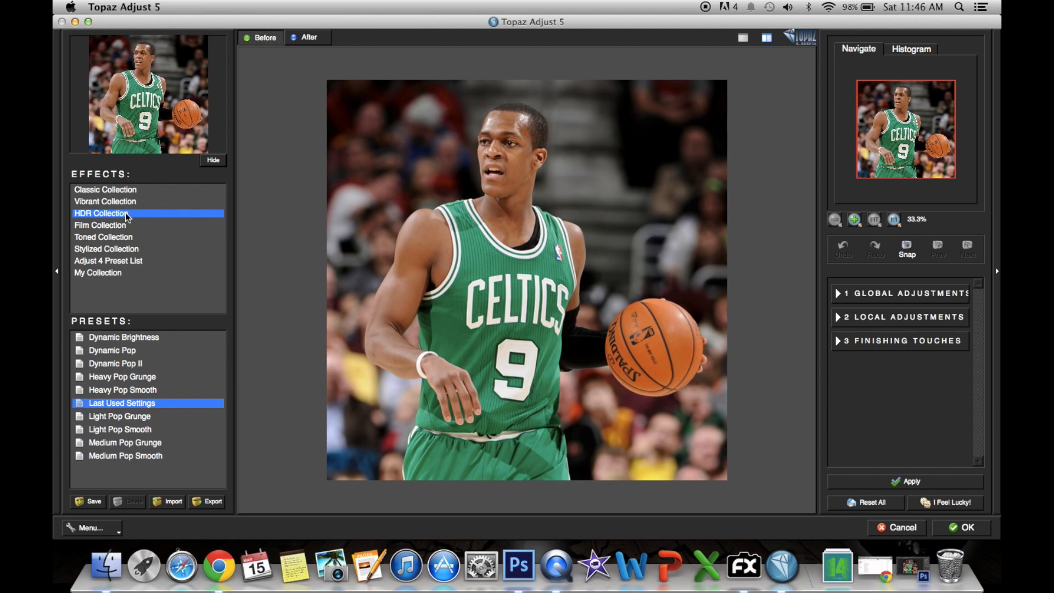
Preview the Dynamic Pop HDR preset, then apply Medium Pop Smooth instead.
{"action": "left_click", "coordinate": [123, 351]}
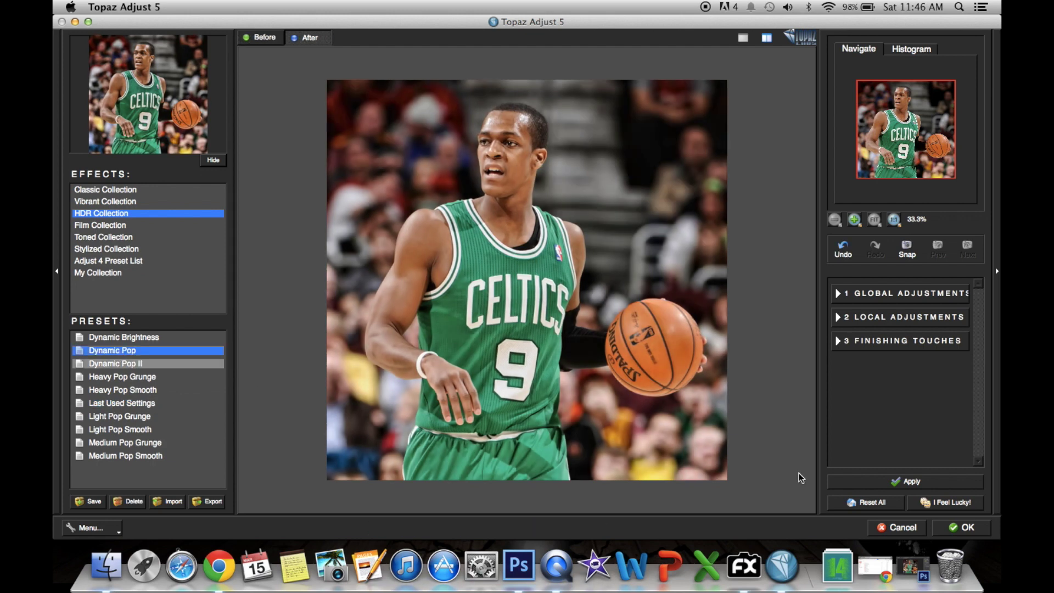
{"action": "left_click", "coordinate": [872, 482]}
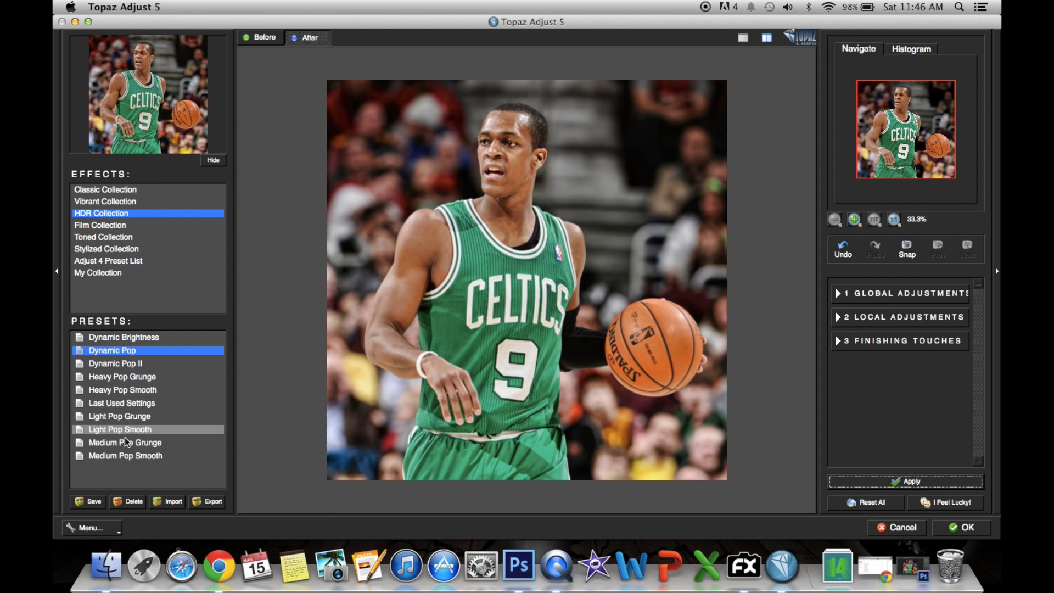
{"action": "left_click", "coordinate": [128, 457]}
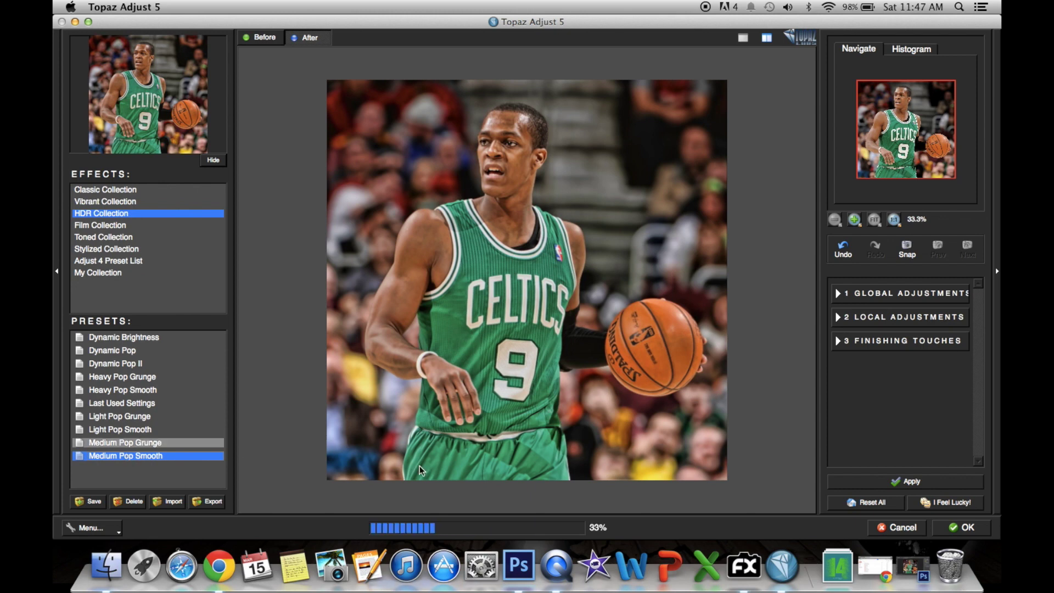
{"action": "left_click", "coordinate": [973, 529]}
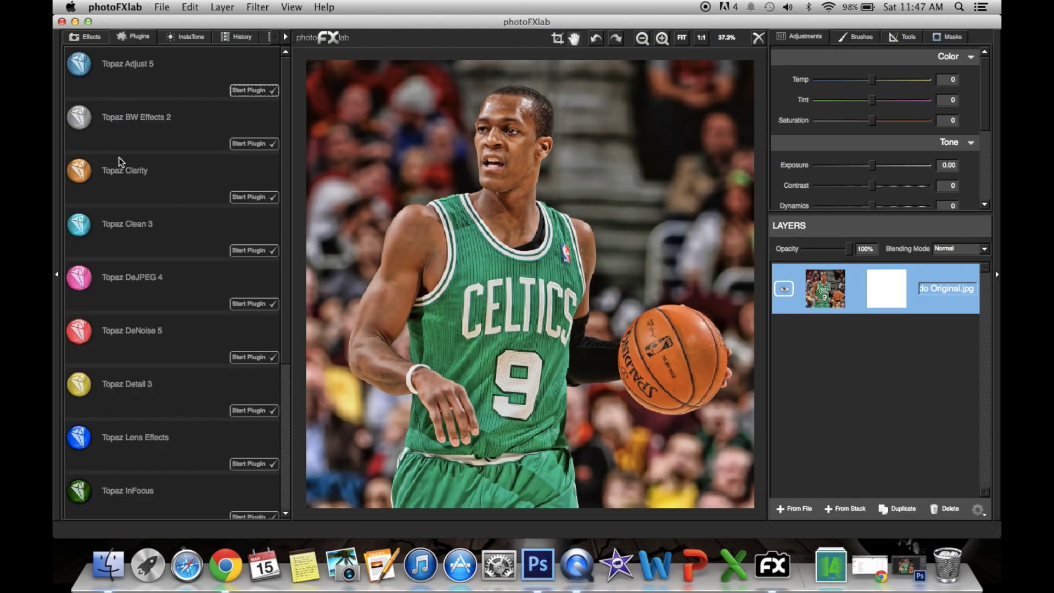
Apply Topaz DeNoise 5 again using RAW - strongest at 0.28 overall strength.
{"action": "left_click", "coordinate": [246, 351]}
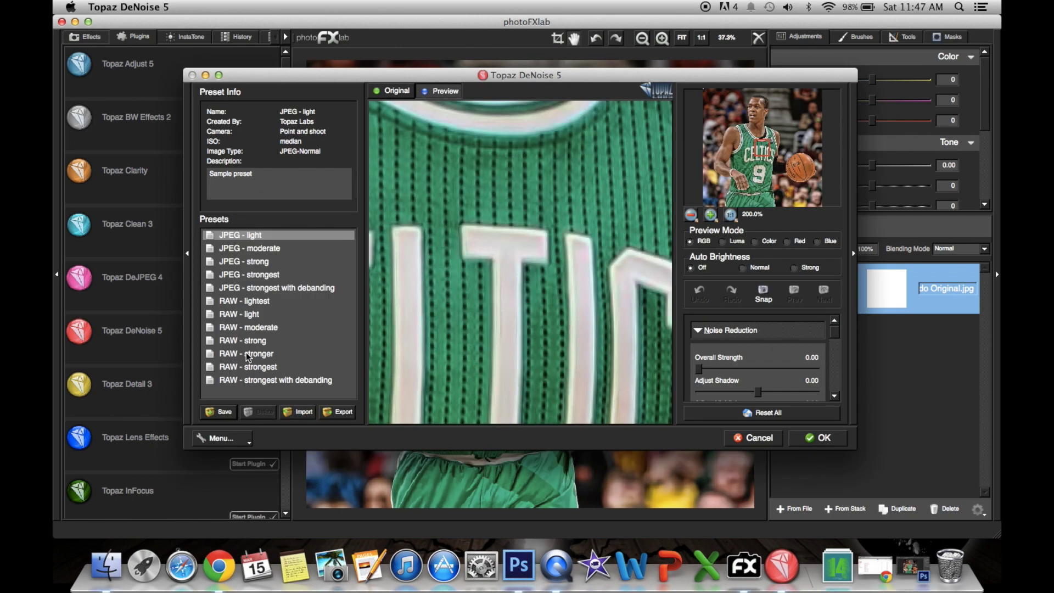
{"action": "left_click", "coordinate": [250, 367]}
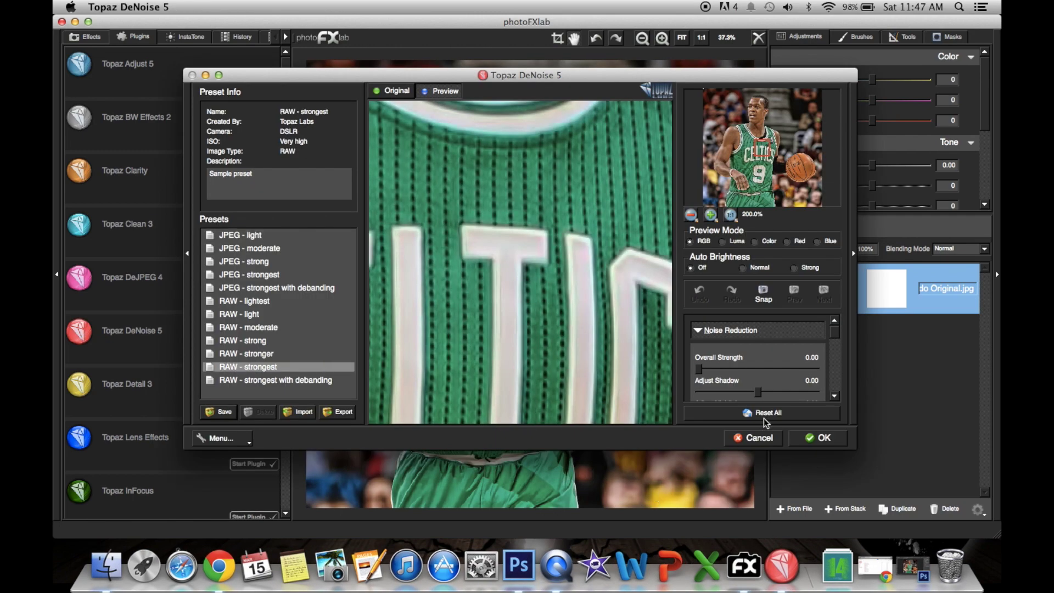
{"action": "left_click_drag", "start_coordinate": [700, 368], "coordinate": [729, 378]}
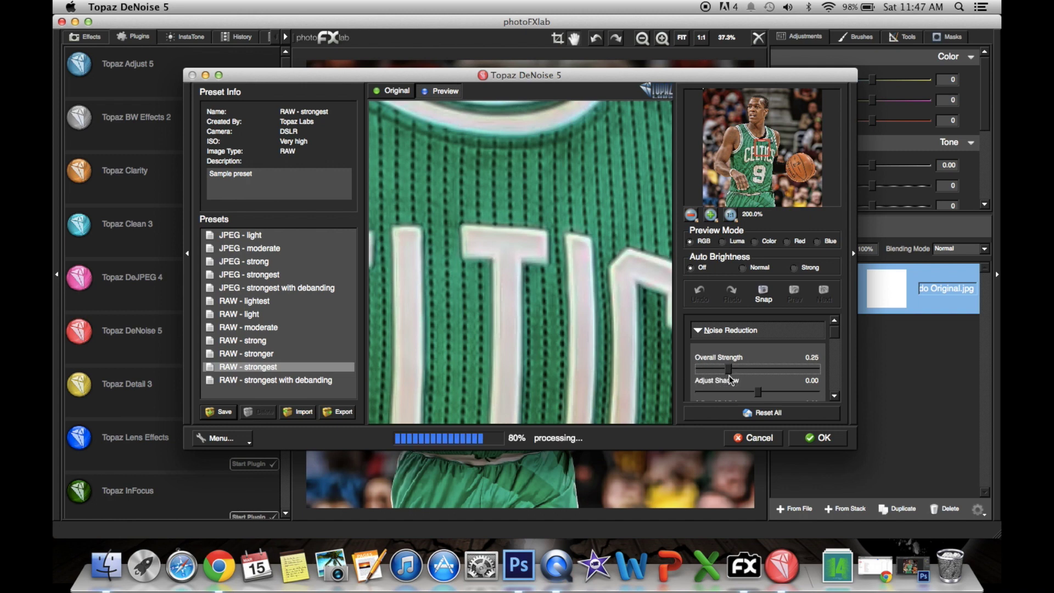
{"action": "left_click", "coordinate": [824, 438]}
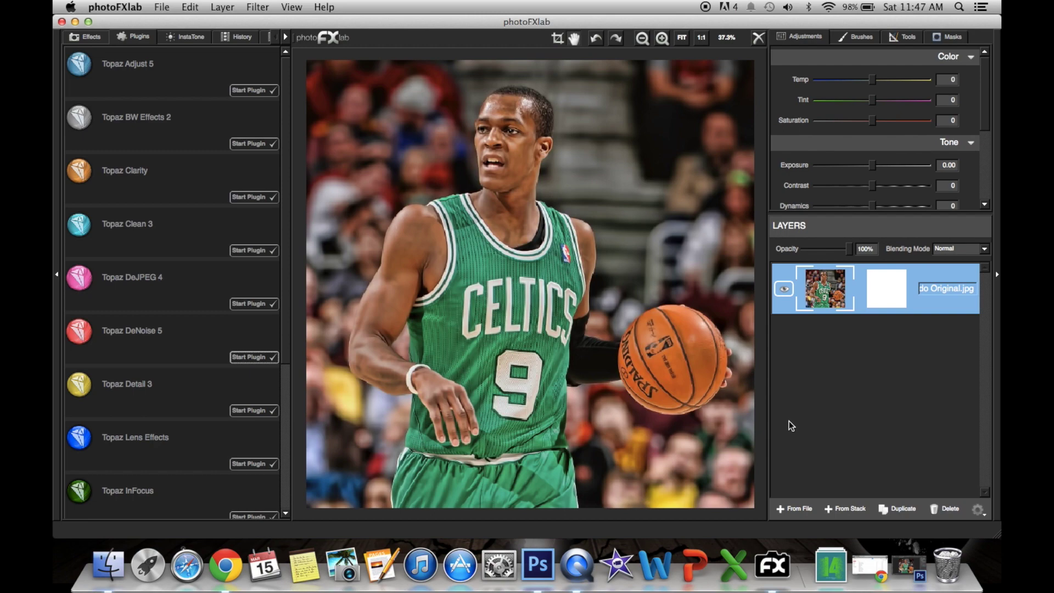
Apply Topaz Clean 3's FlatStyle preset with Strength 1 and Threshold 0.00.
{"action": "left_click", "coordinate": [242, 251]}
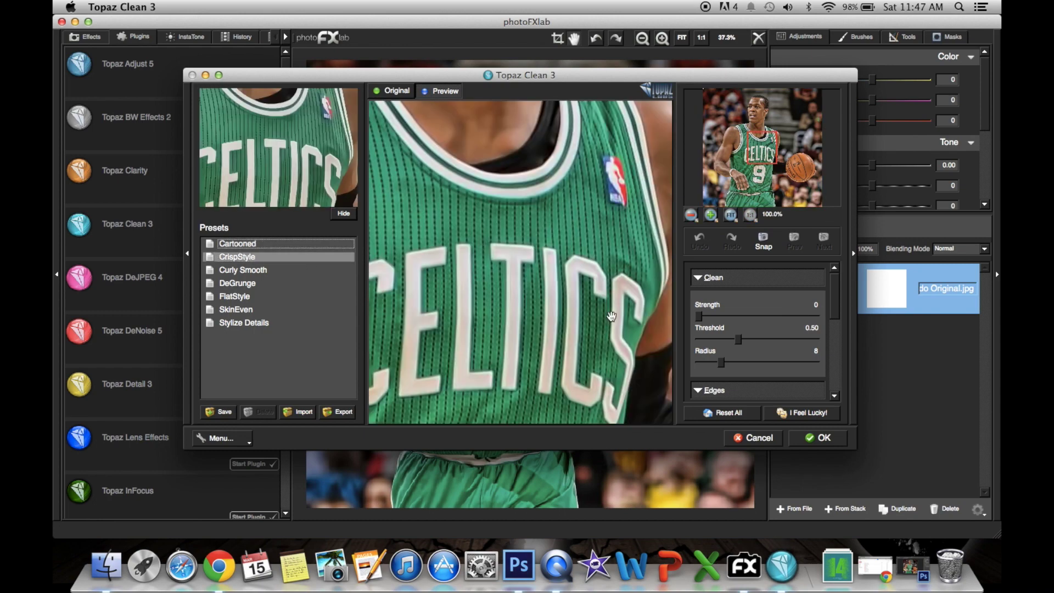
{"action": "left_click", "coordinate": [246, 297]}
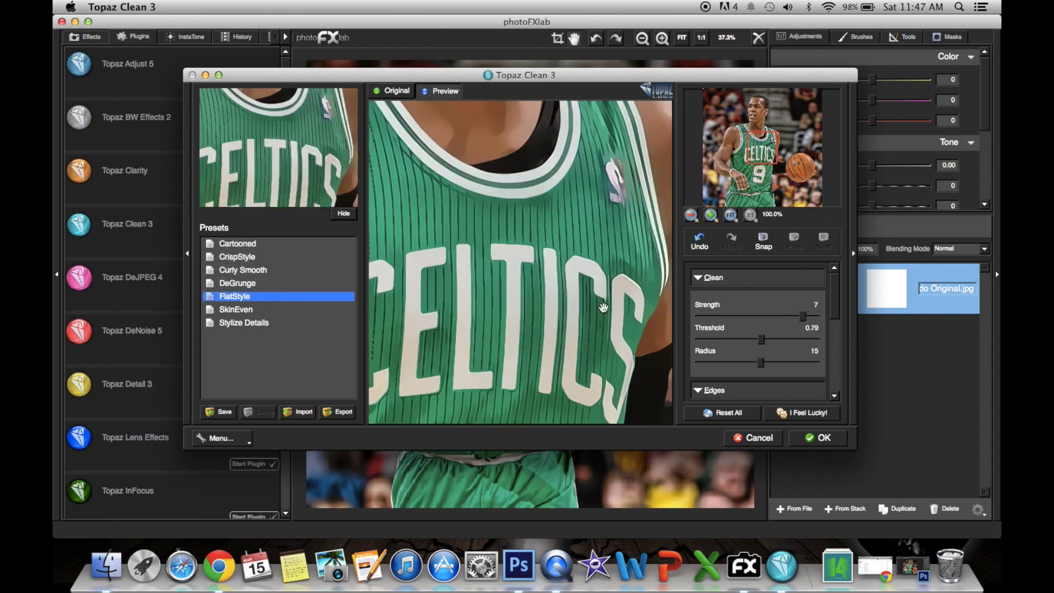
{"action": "left_click_drag", "start_coordinate": [557, 258], "coordinate": [609, 465]}
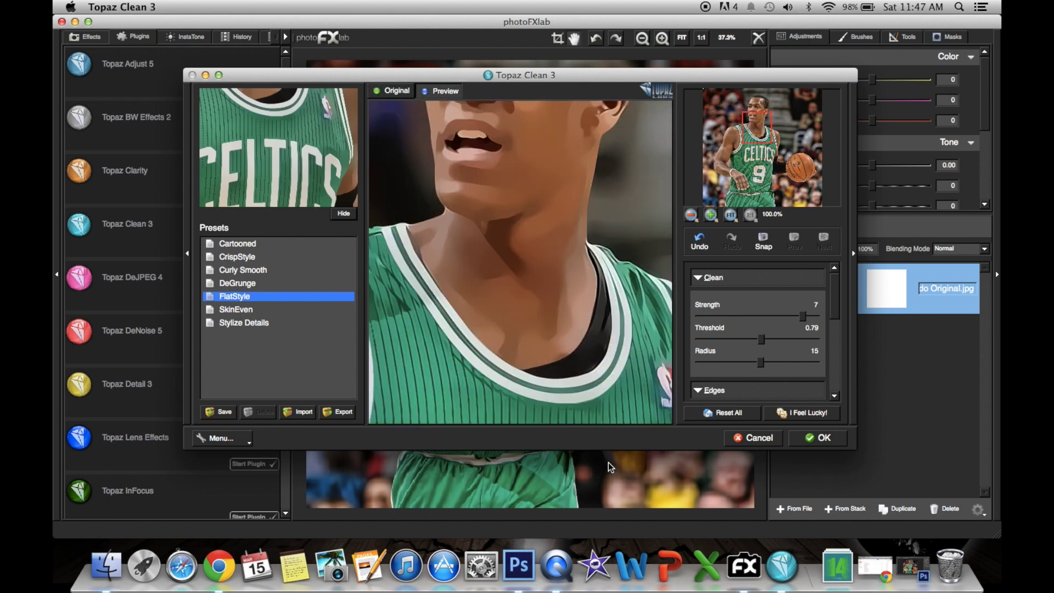
{"action": "left_click_drag", "start_coordinate": [805, 318], "coordinate": [729, 321]}
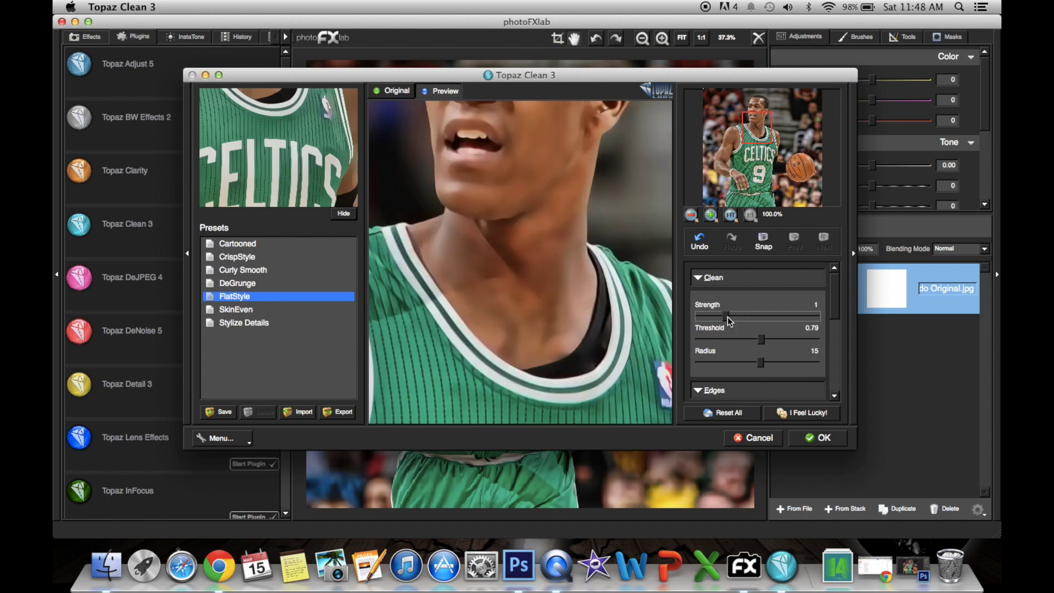
{"action": "left_click_drag", "start_coordinate": [765, 341], "coordinate": [690, 341]}
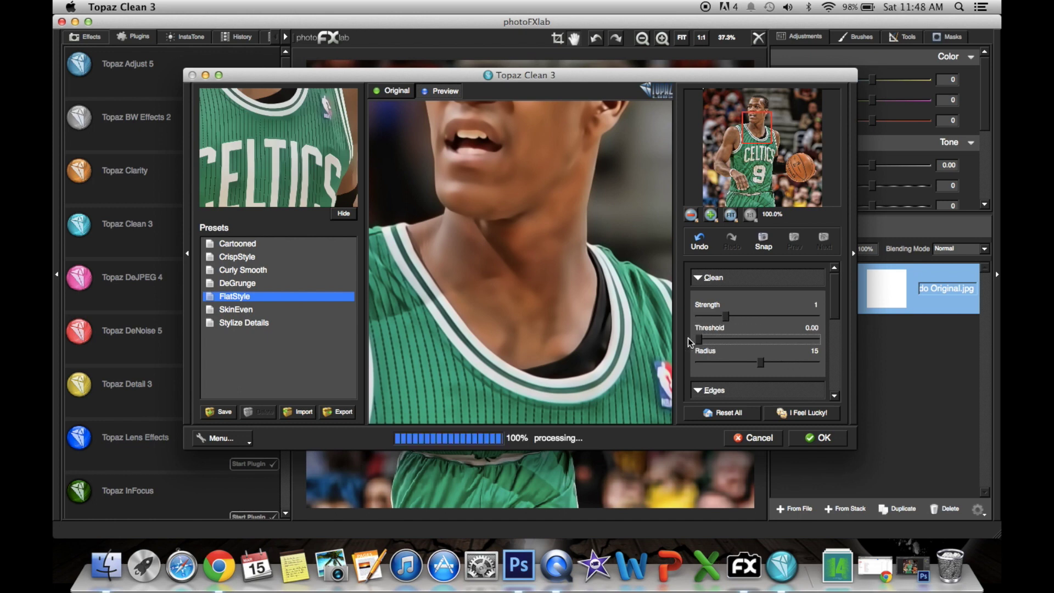
{"action": "left_click_drag", "start_coordinate": [537, 237], "coordinate": [517, 190]}
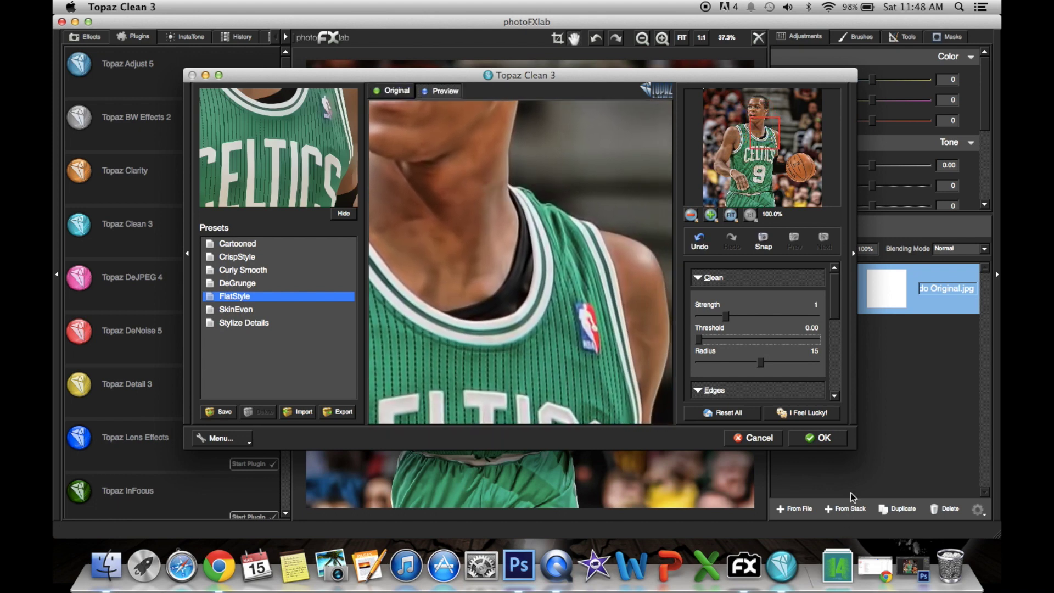
{"action": "left_click", "coordinate": [831, 445]}
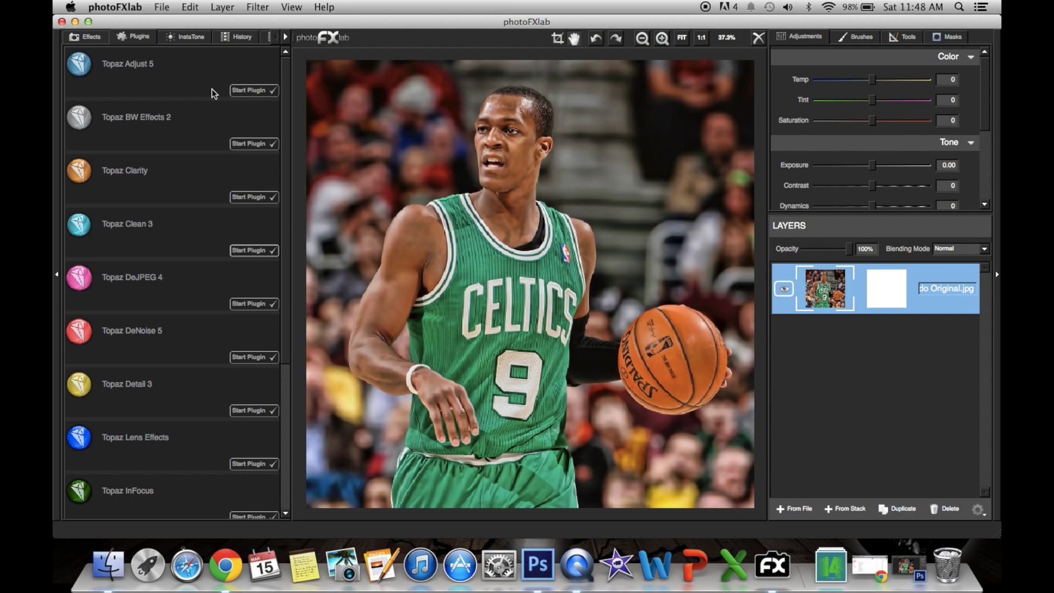
Apply the Adjust 4 HDR - Sketch preset with Finishing Touches transparency at 0.55.
{"action": "left_click", "coordinate": [255, 89]}
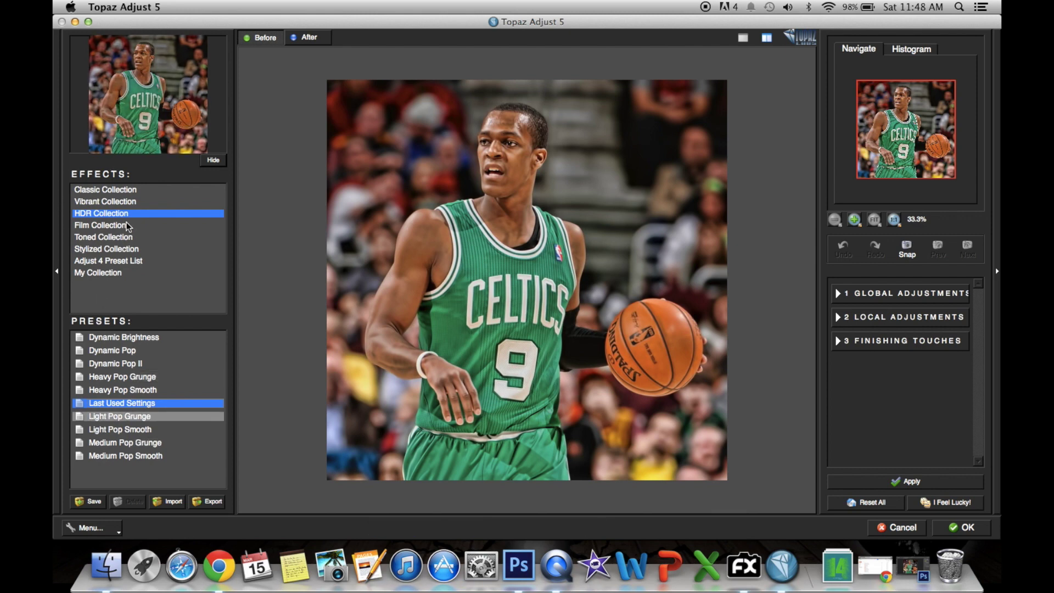
{"action": "left_click", "coordinate": [117, 261]}
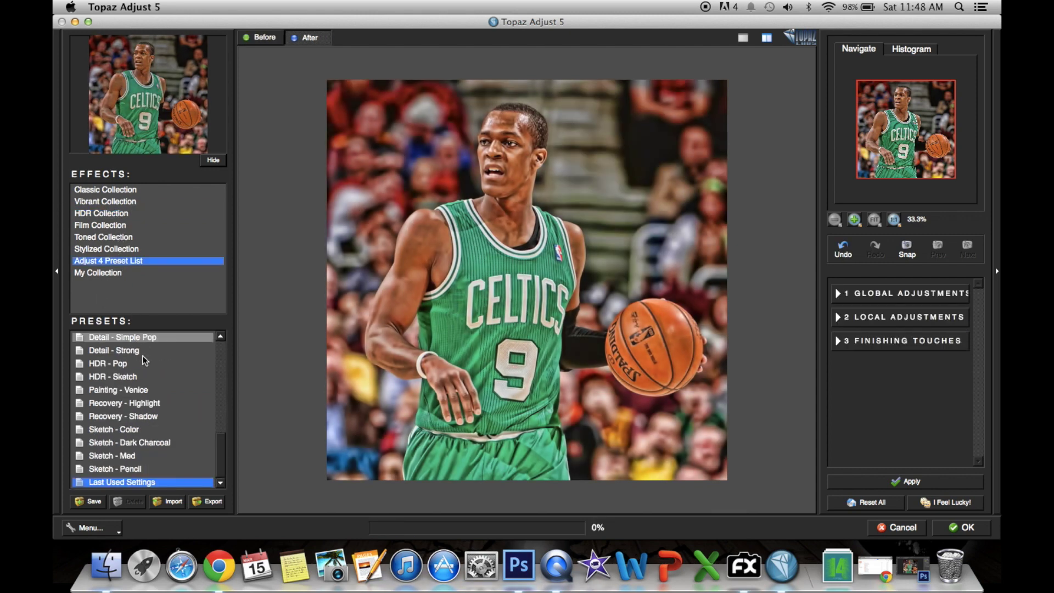
{"action": "left_click", "coordinate": [136, 379]}
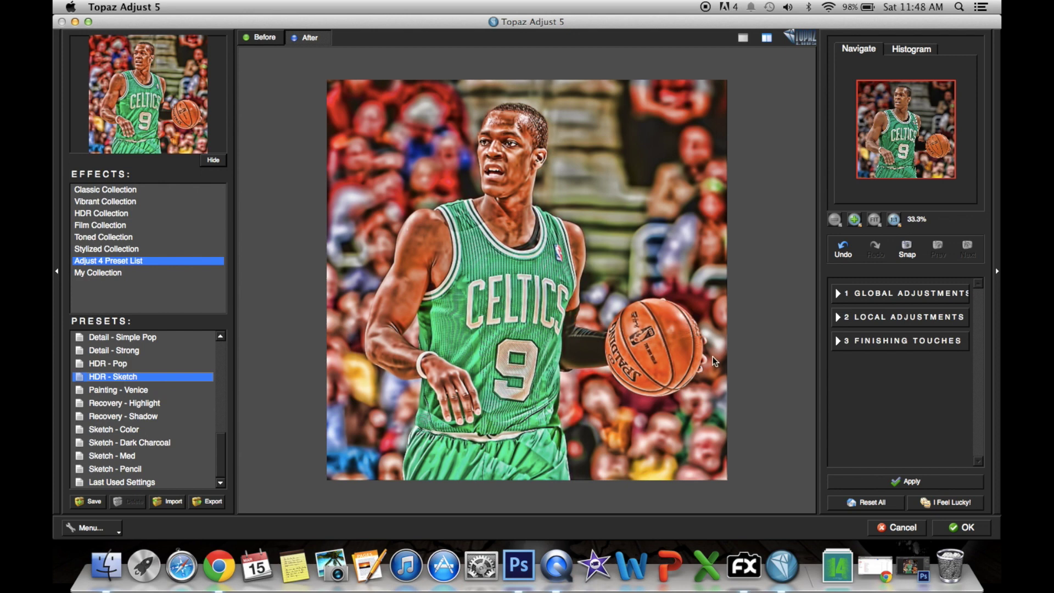
{"action": "left_click", "coordinate": [903, 341]}
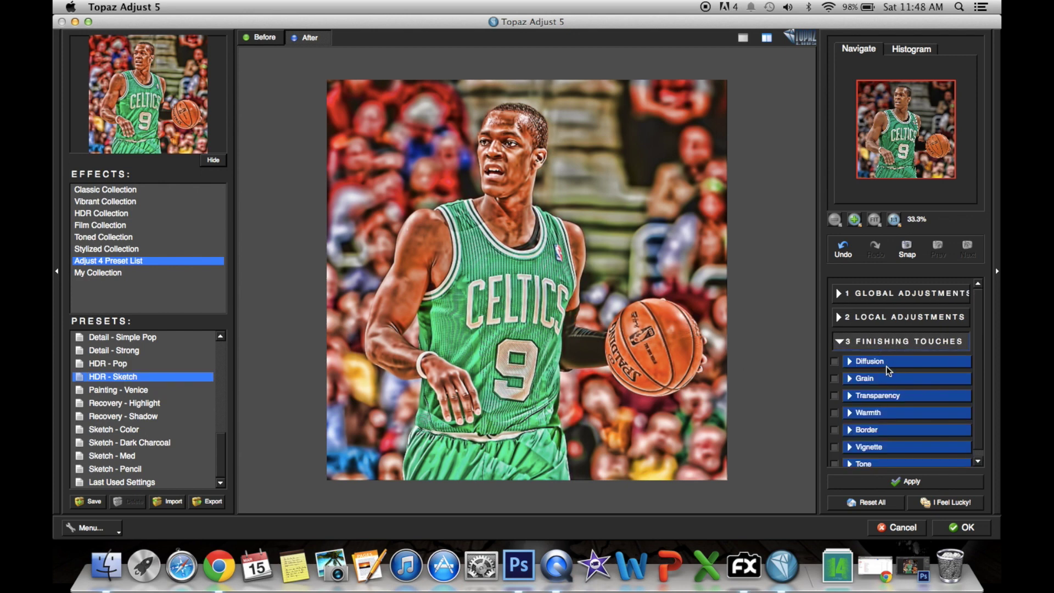
{"action": "left_click", "coordinate": [883, 394]}
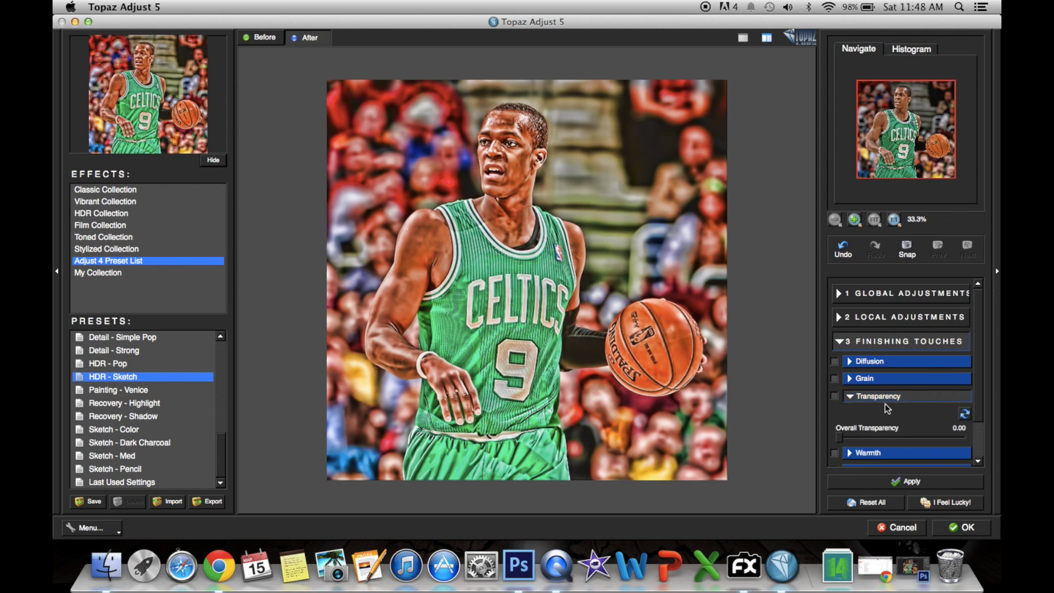
{"action": "left_click_drag", "start_coordinate": [838, 438], "coordinate": [907, 438]}
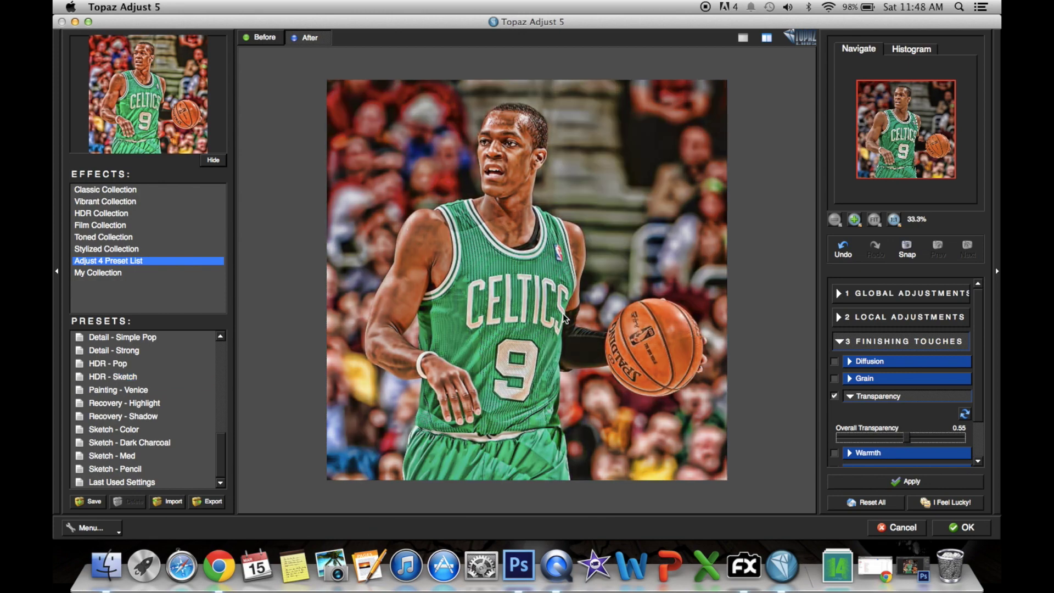
{"action": "left_click", "coordinate": [978, 527]}
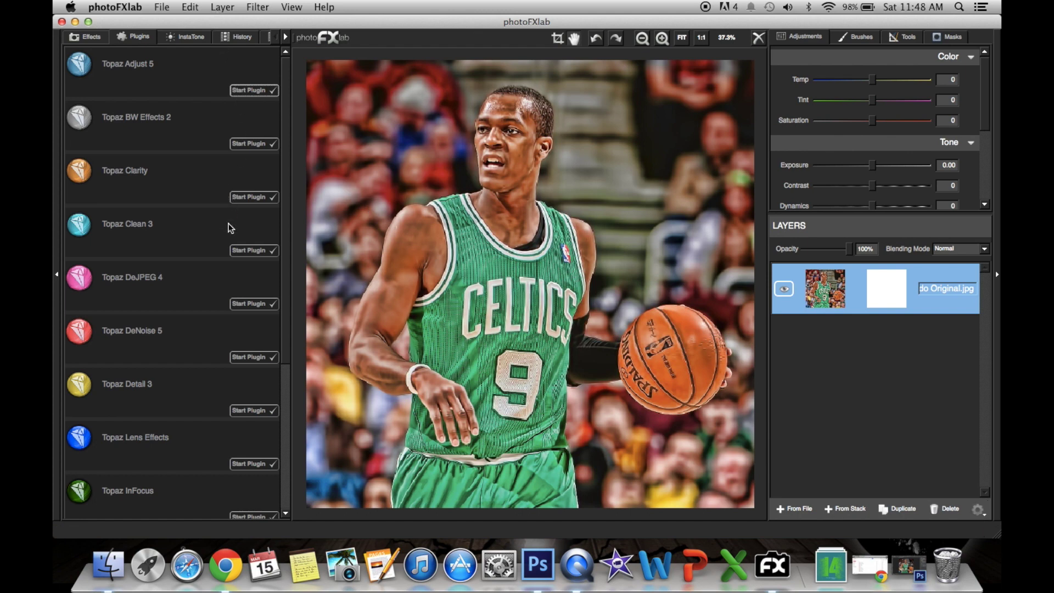
Apply Topaz DeNoise 5 once more at a light 0.10 overall strength.
{"action": "left_click", "coordinate": [247, 359]}
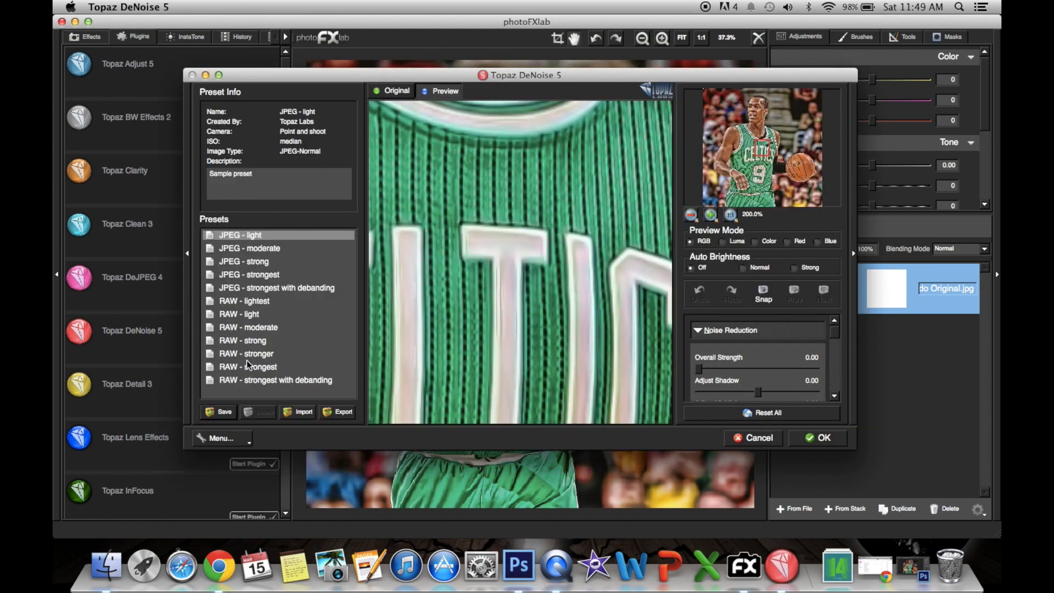
{"action": "left_click_drag", "start_coordinate": [697, 369], "coordinate": [703, 373]}
{"action": "left_click_drag", "start_coordinate": [710, 375], "coordinate": [710, 375]}
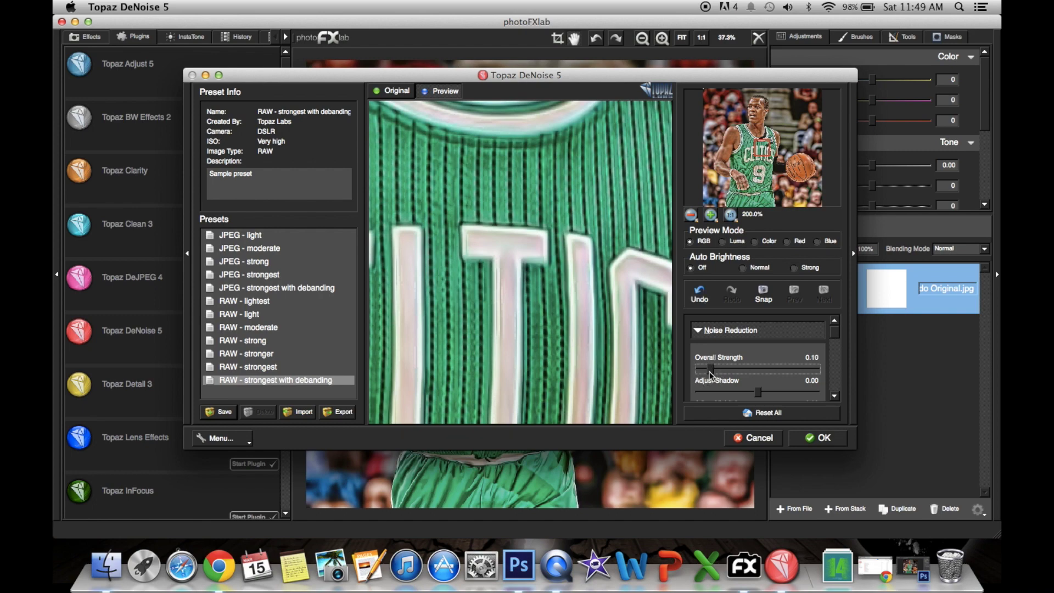
{"action": "left_click", "coordinate": [813, 439]}
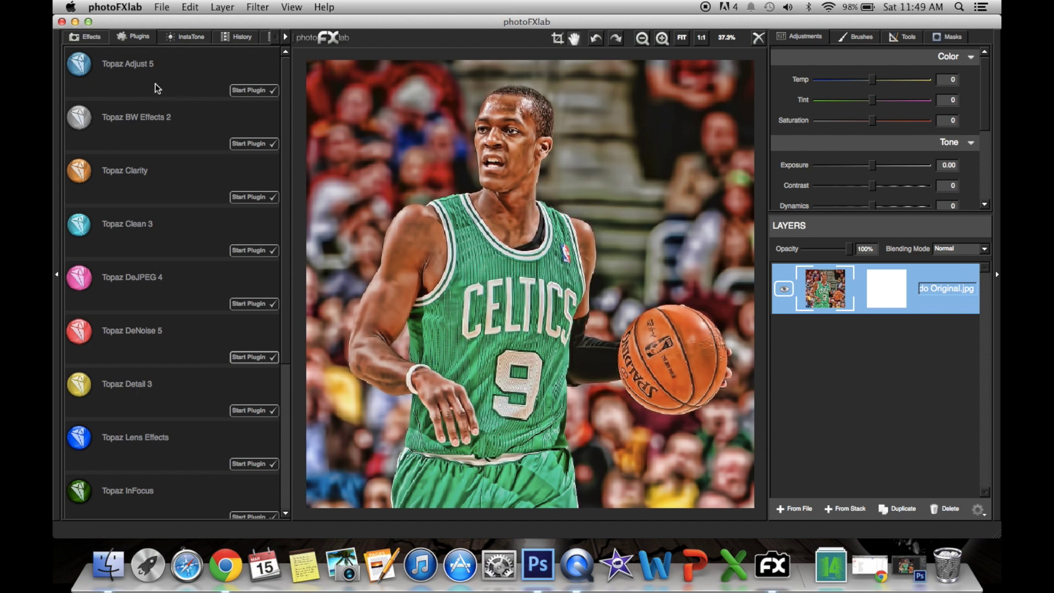
Close photoFXlab saving changes, then choose Enter Key in the trial-expired notice.
{"action": "left_click", "coordinate": [62, 22]}
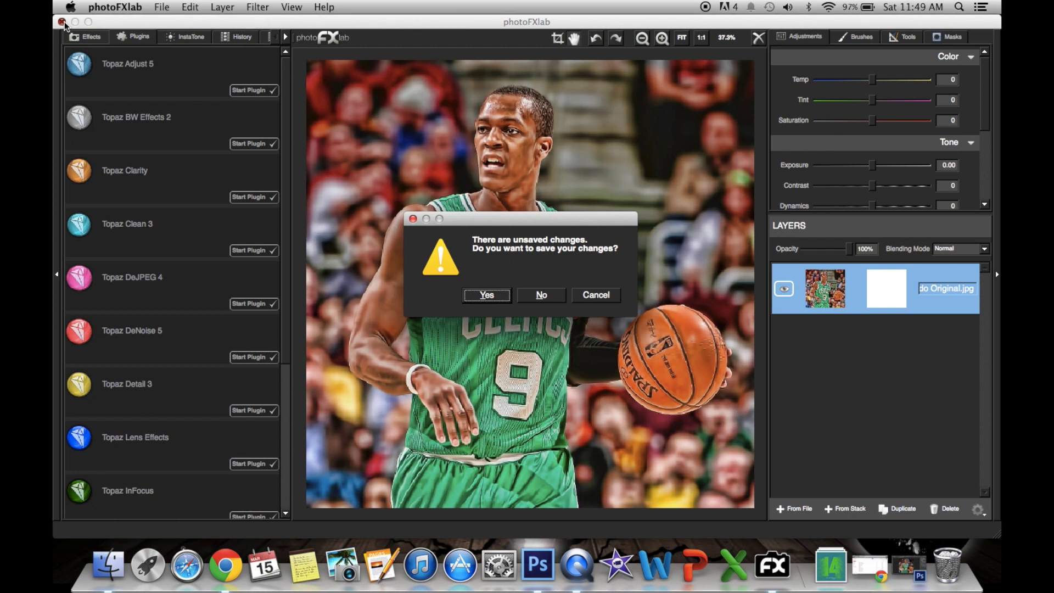
{"action": "left_click", "coordinate": [486, 294]}
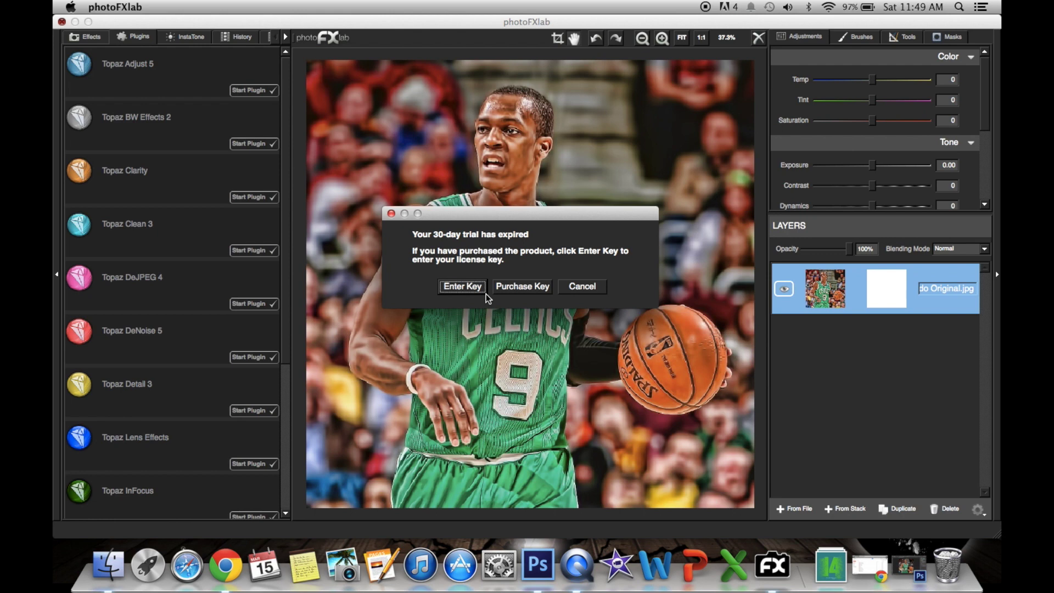
{"action": "left_click", "coordinate": [484, 292]}
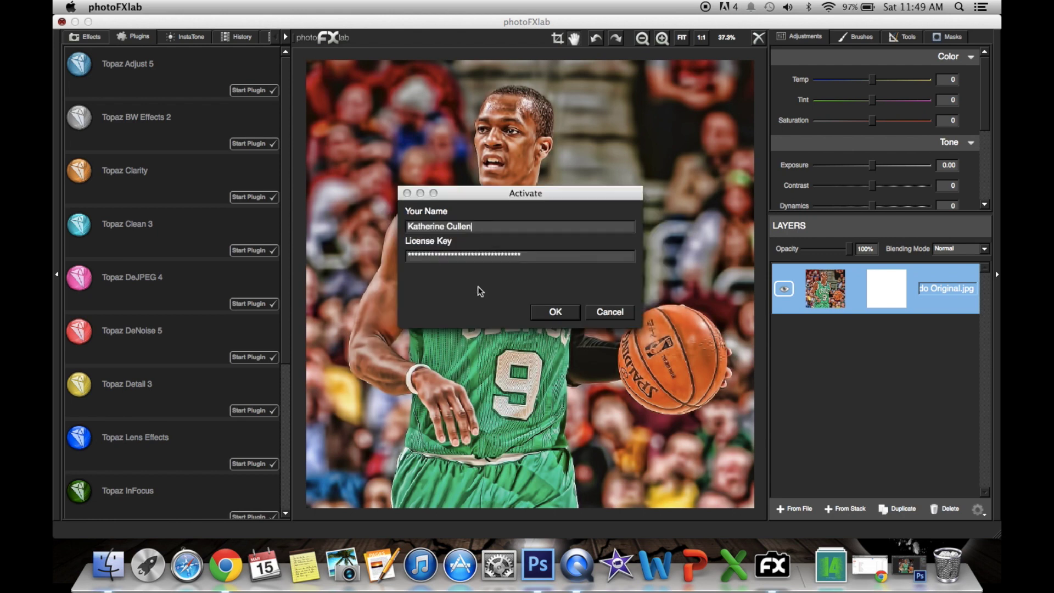